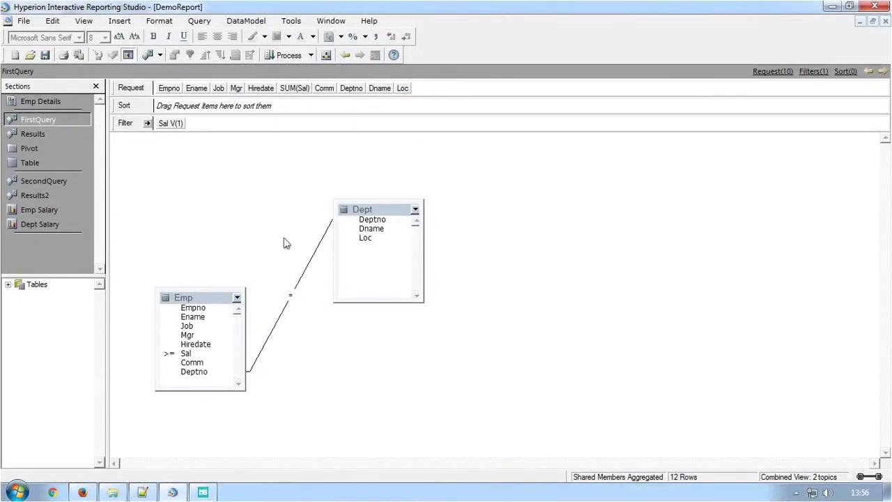
Inspect the Emp–Dept join properties in FirstQuery unchanged, then show the 12-employee Results table
double_click(290, 302)
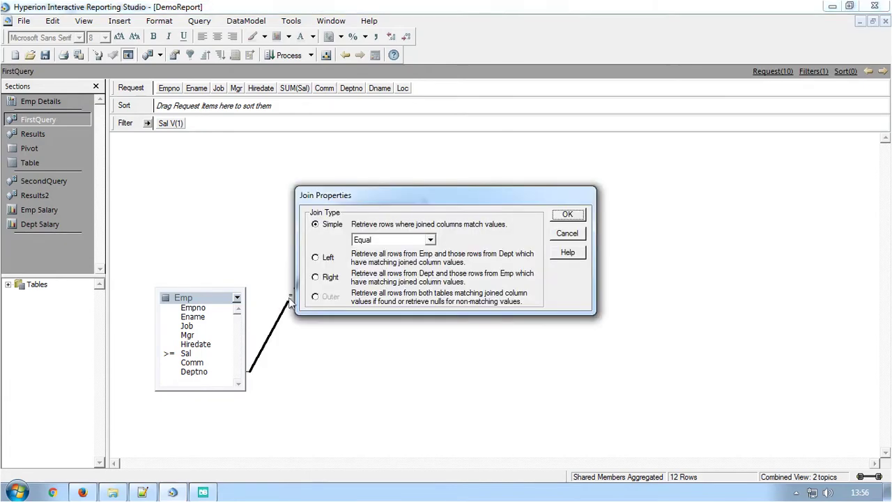
left_click(570, 239)
left_click(29, 134)
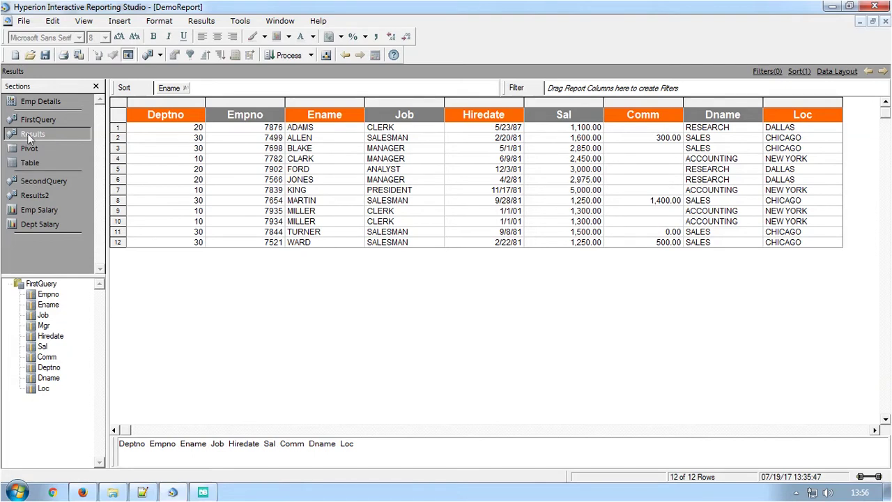
Review the salary-by-job Pivot and salesmen Table, then scroll through the Employee Details report
left_click(29, 149)
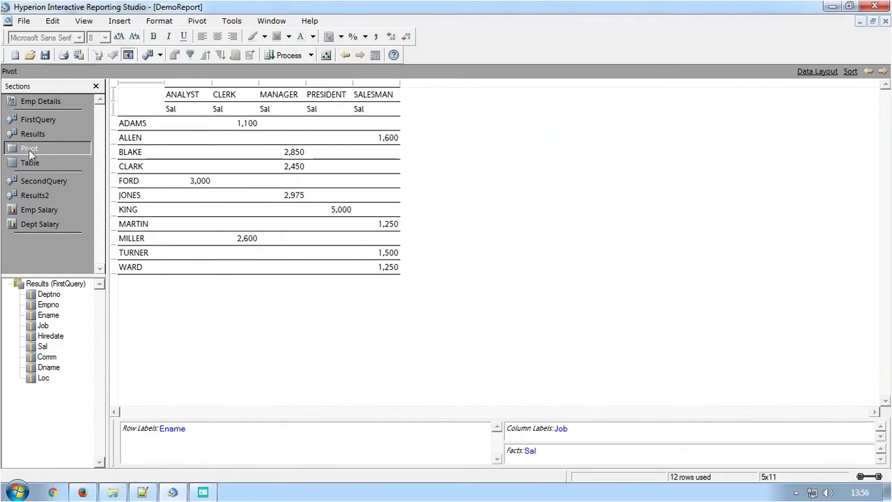
key("Down")
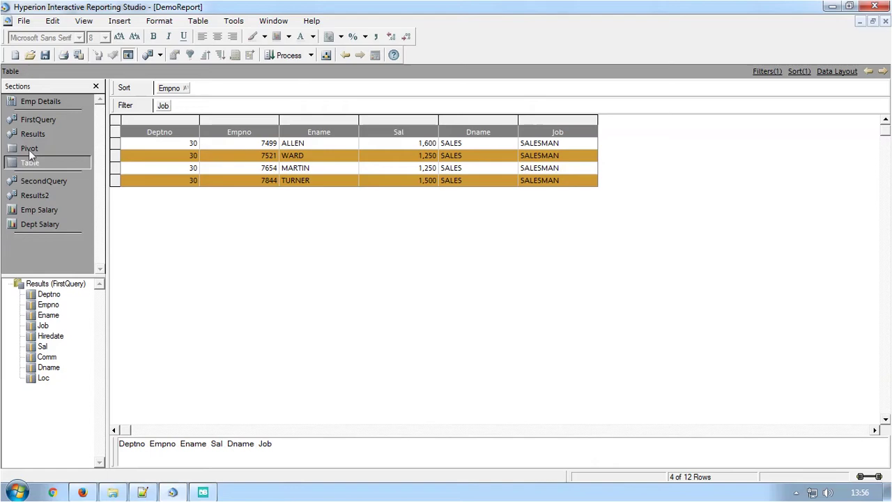
key("Home")
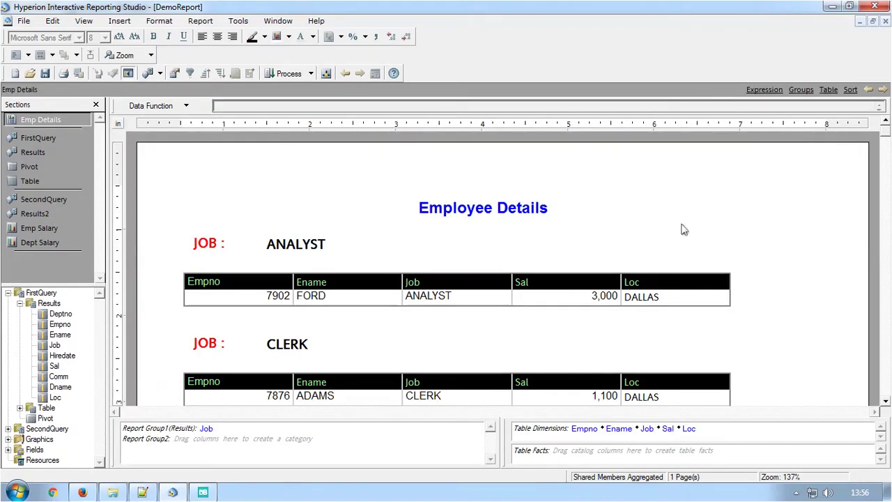
scroll(683, 229, "down", 1)
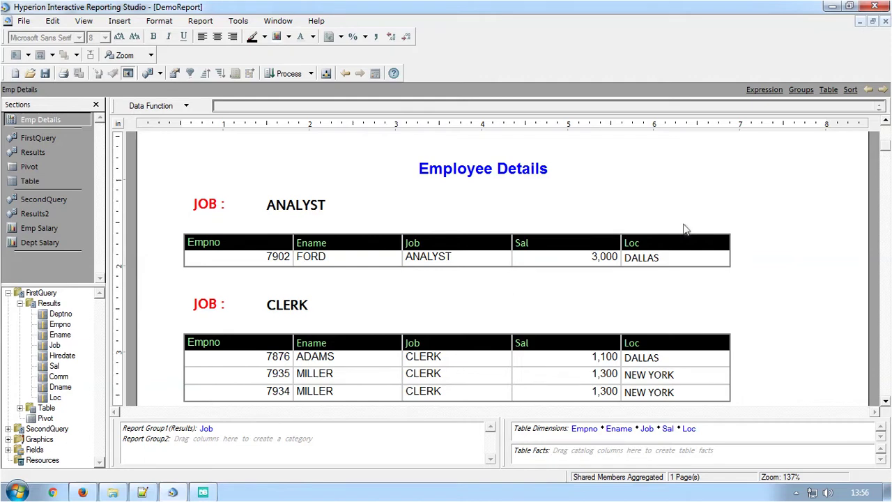
scroll(683, 229, "down", 9)
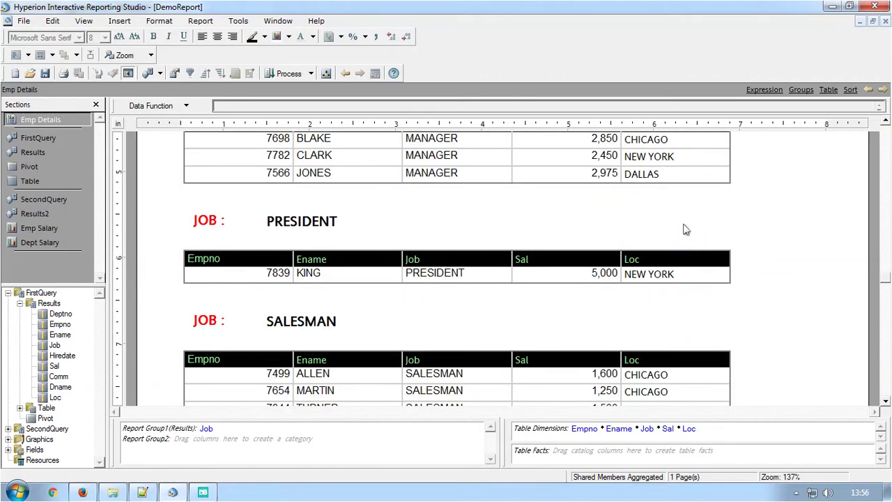
scroll(683, 229, "down", 8)
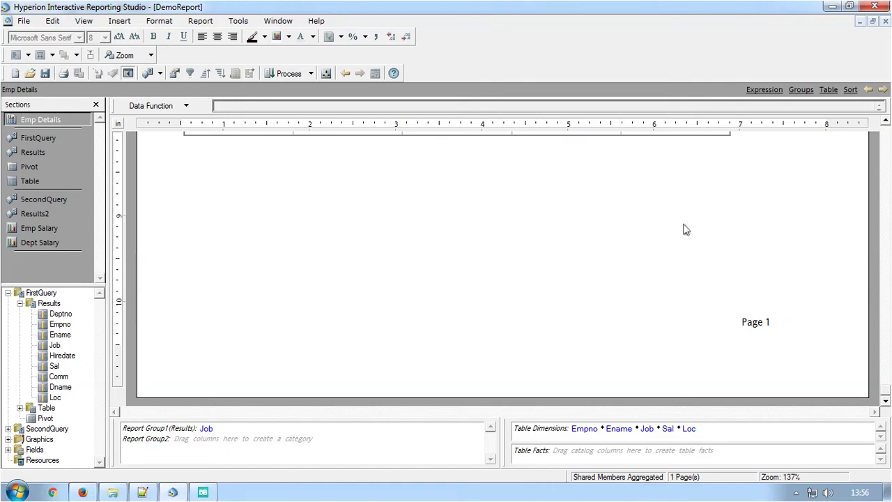
Inspect SecondQuery's Emp–Bonus and Emp–Dept join properties without changing them
left_click(35, 199)
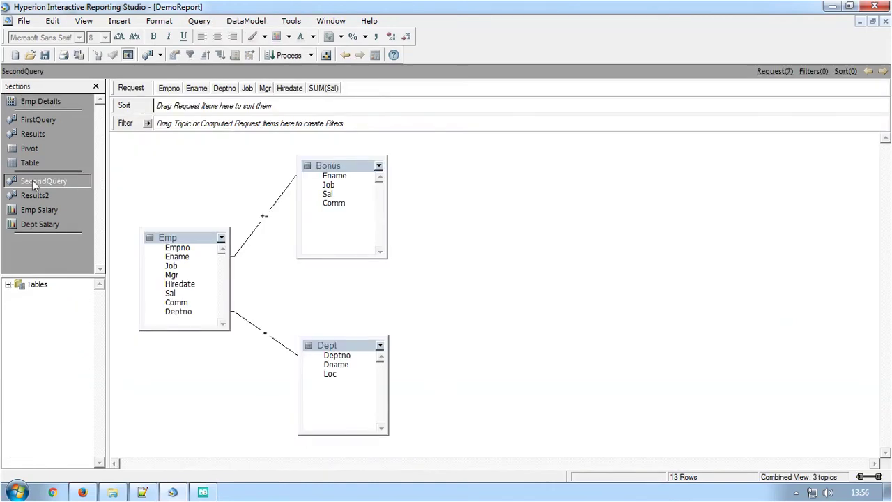
double_click(262, 221)
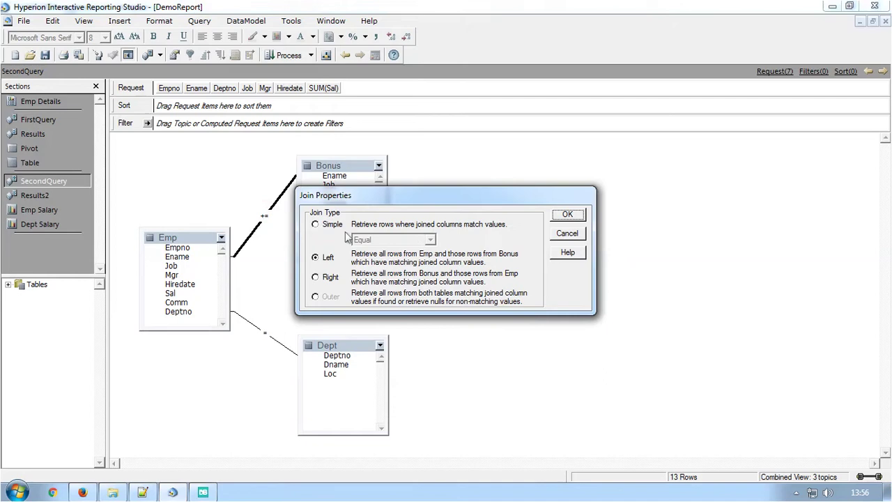
left_click(567, 234)
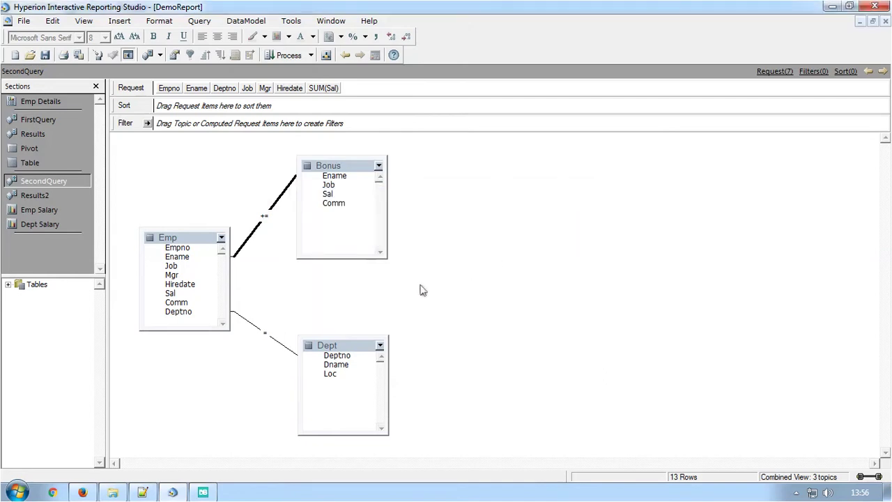
left_click(267, 339)
double_click(267, 339)
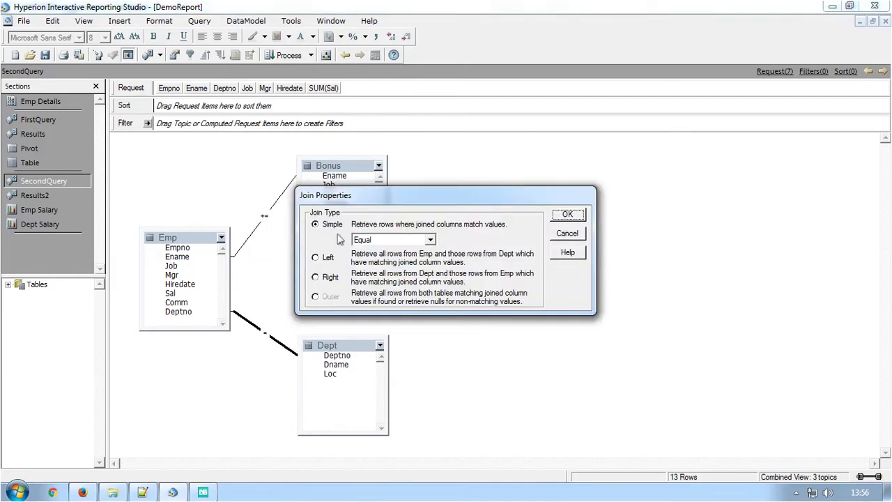
left_click(566, 234)
View Results2 and the Emp Salary bar and Dept Salary pie charts, then switch to the BRIO2BIP folder
left_click(36, 196)
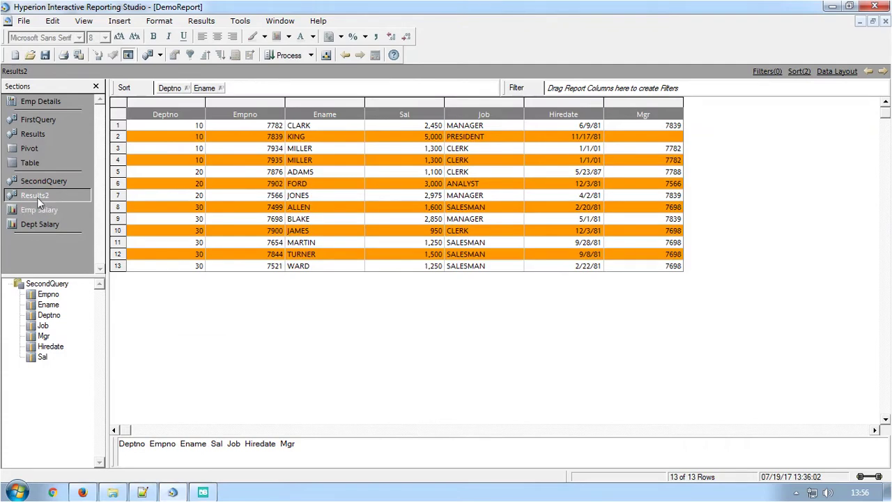
left_click(41, 212)
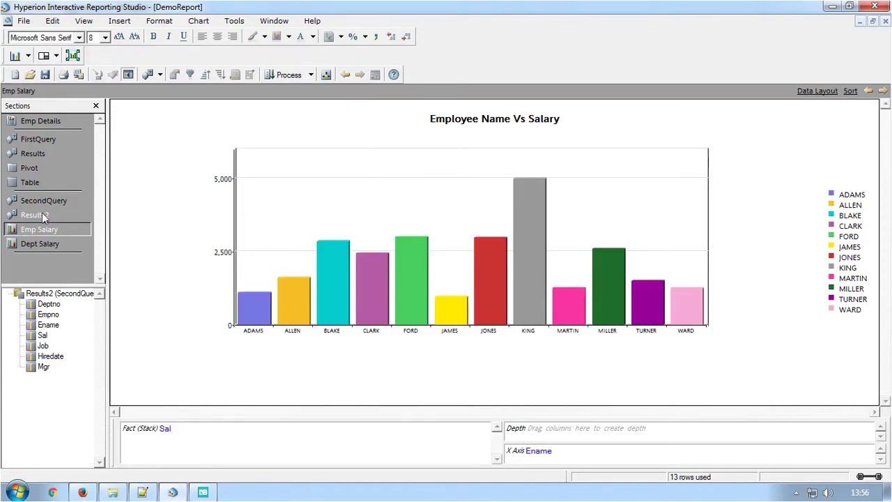
left_click(50, 245)
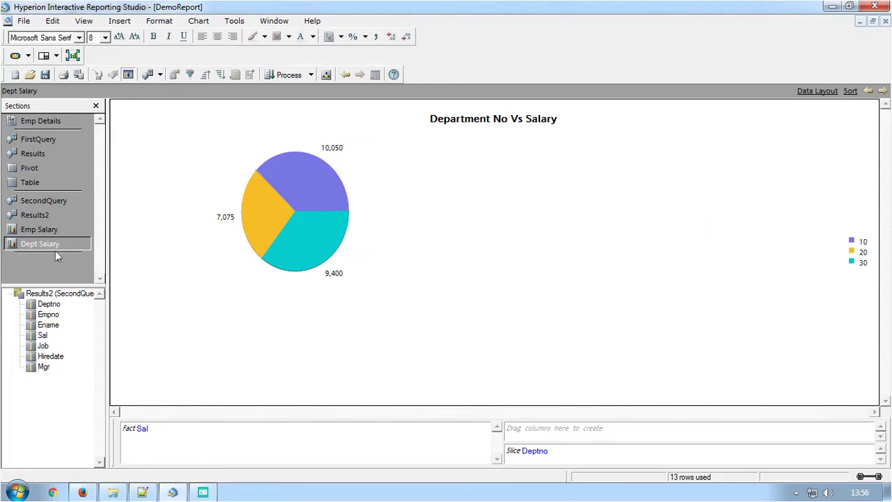
left_click(113, 493)
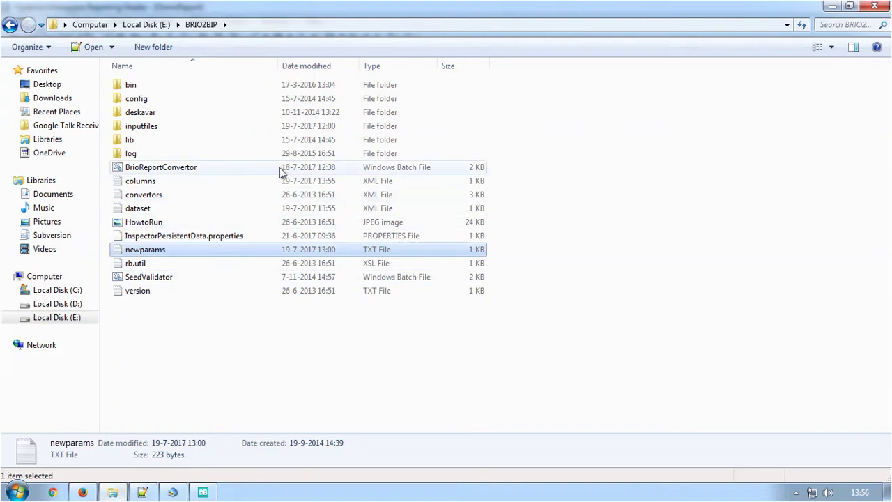
Open newparams.txt from E:\BRIO2BIP in Notepad++
double_click(145, 250)
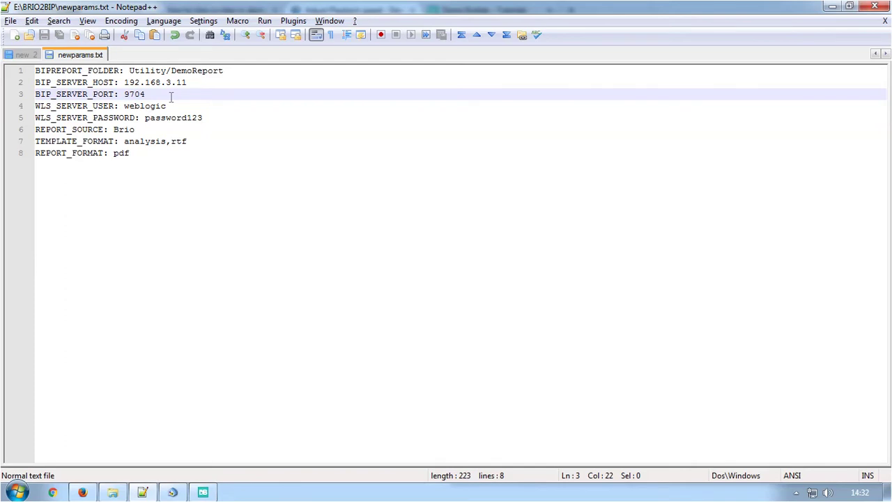
Go over the BIPREPORT_FOLDER, BIP_SERVER_HOST, port 9704, WLS_SERVER_USER and password lines
left_click(98, 70)
left_click(223, 71)
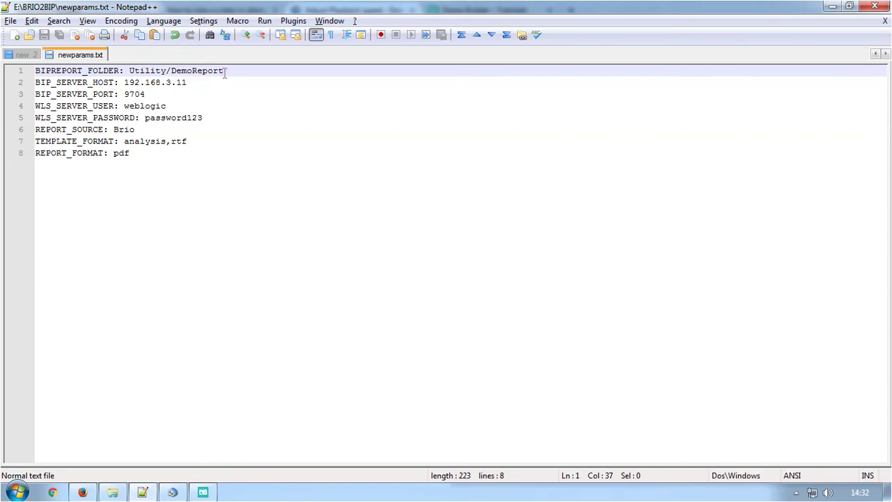
left_click(190, 82)
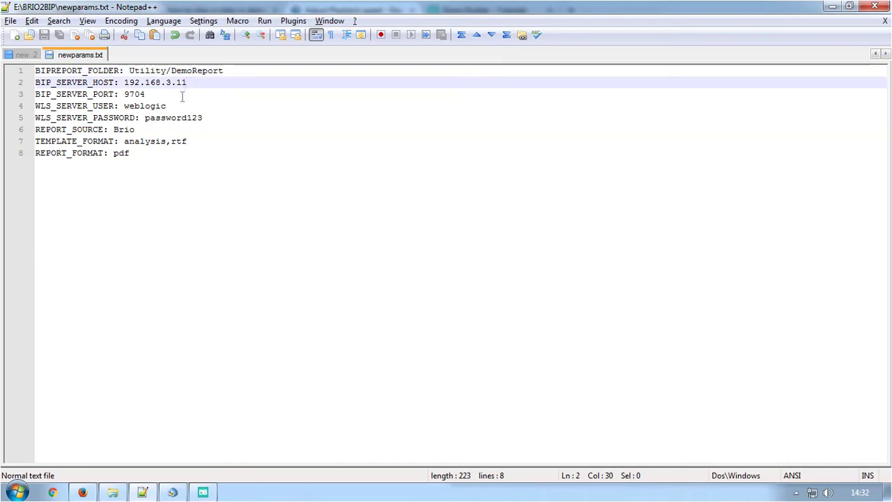
left_click(183, 96)
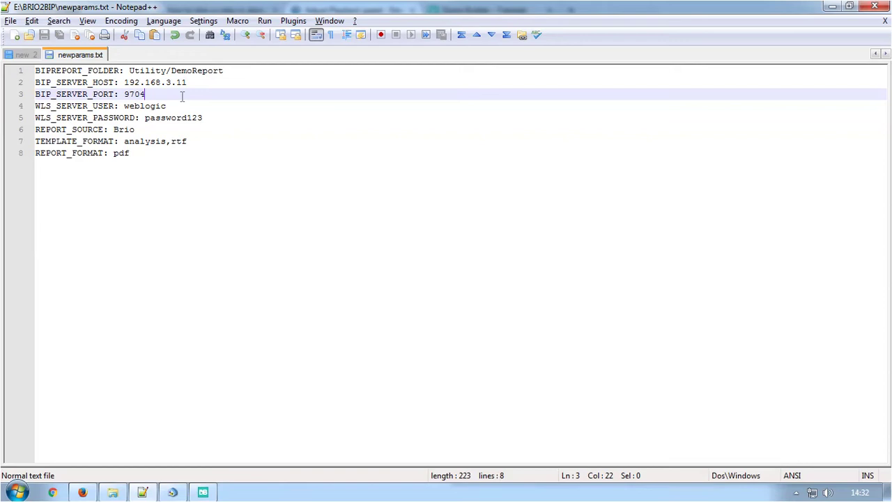
left_click(182, 105)
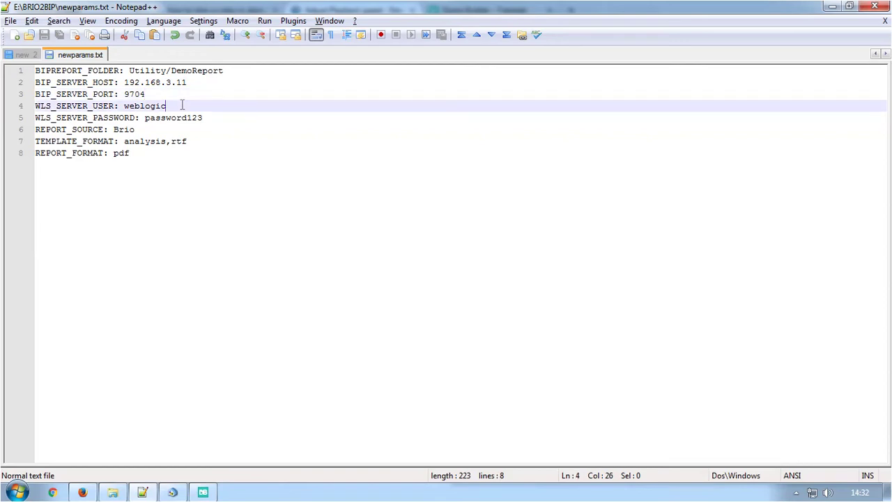
left_click(207, 117)
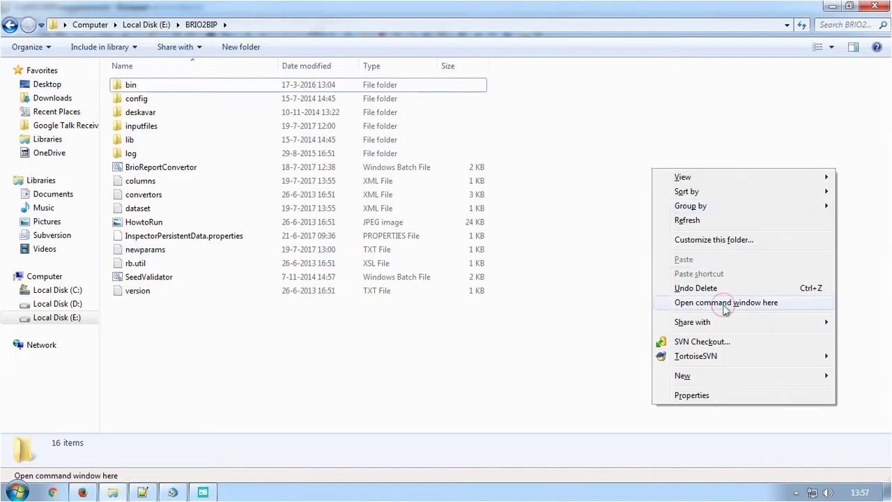
Run BrioReportConvertor.bat on DemoReport.bqy, continuing past each prompt until it's loaded to BI Publisher
left_click(718, 302)
type("Bri")
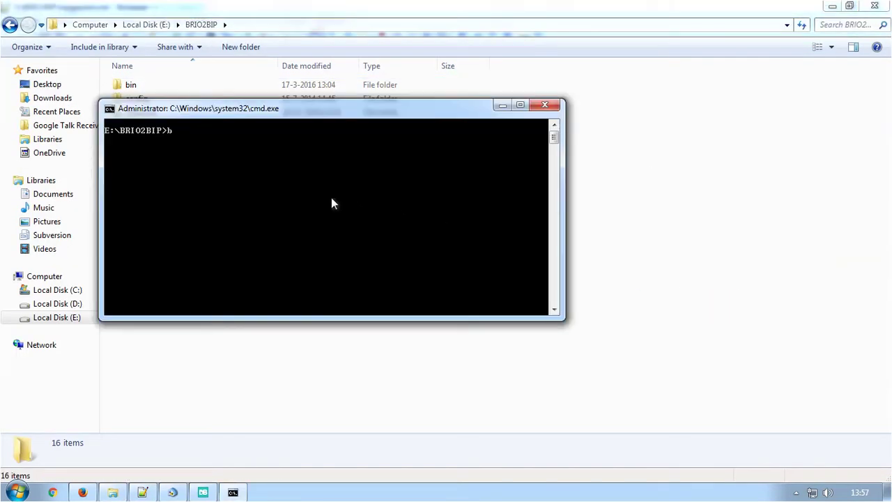
key("Tab")
type("D")
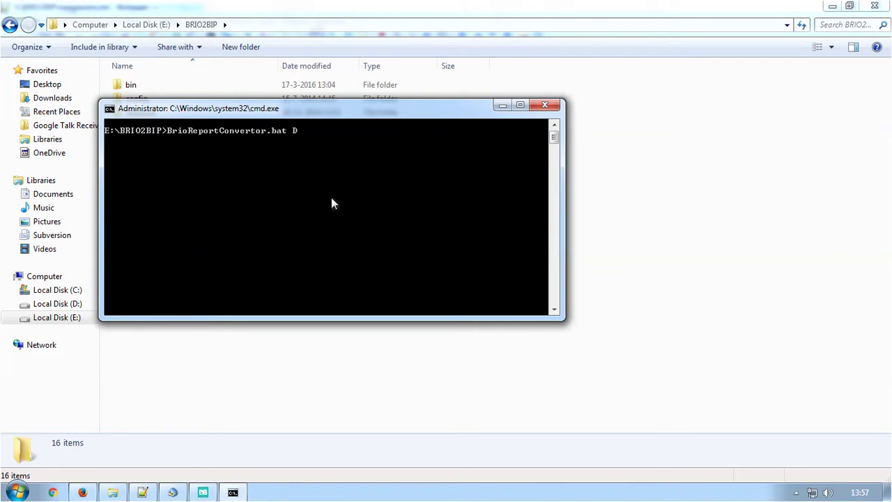
type("emoReport.bqy")
key("Return")
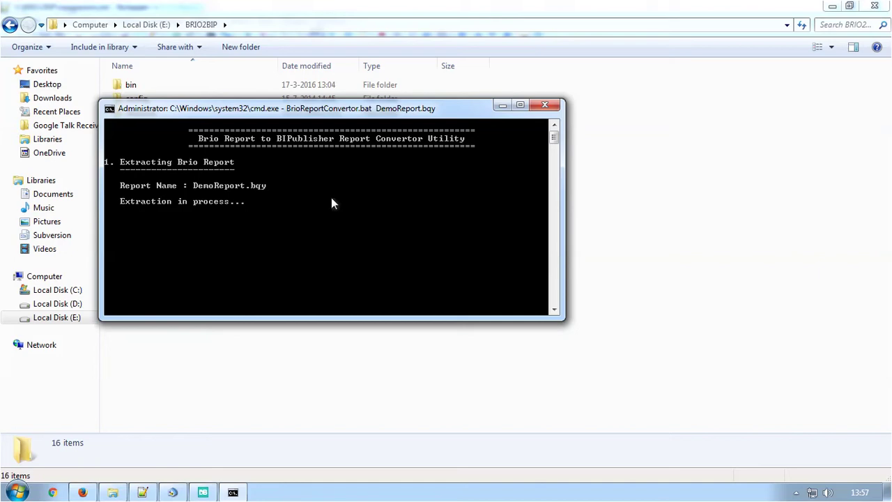
key("Return")
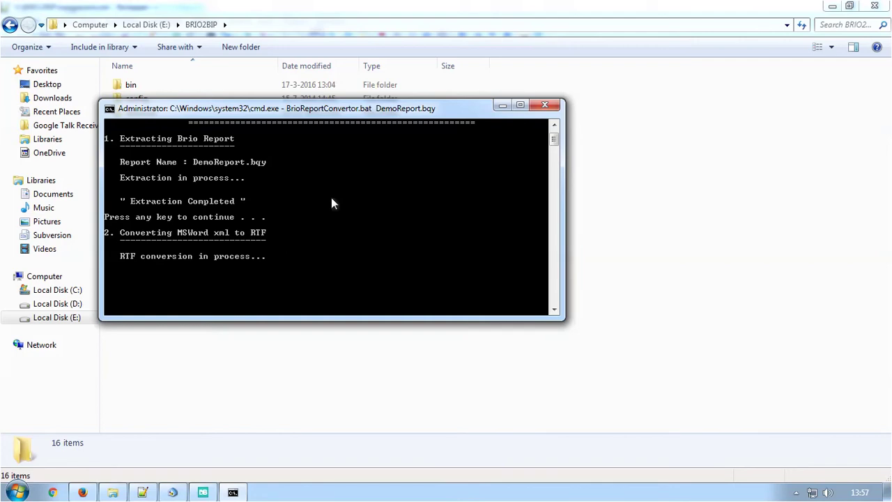
key("Return")
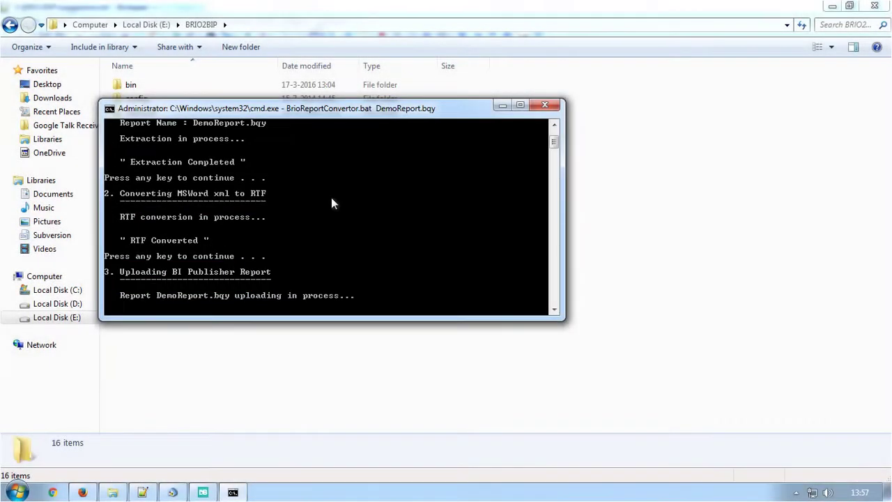
scroll(332, 199, "down", 2)
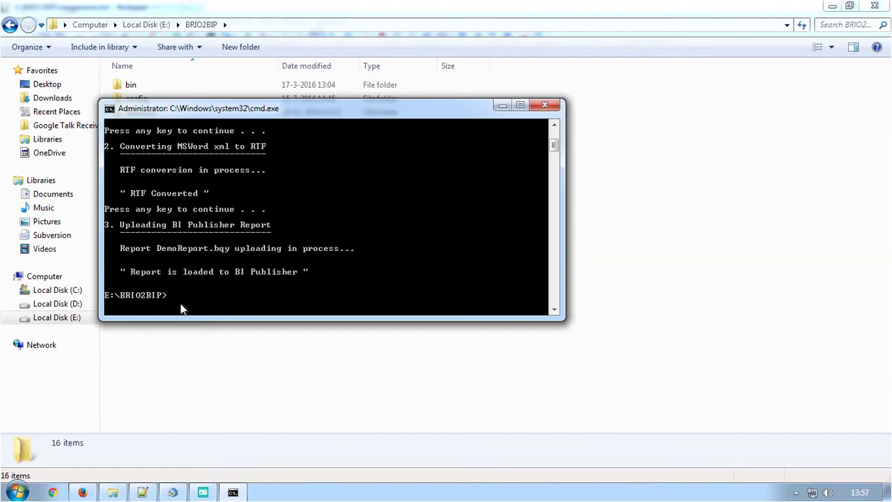
Open DemoReport from Shared Folders > Utility > DemoReport in Firefox and scroll its Emp Details
left_click(83, 492)
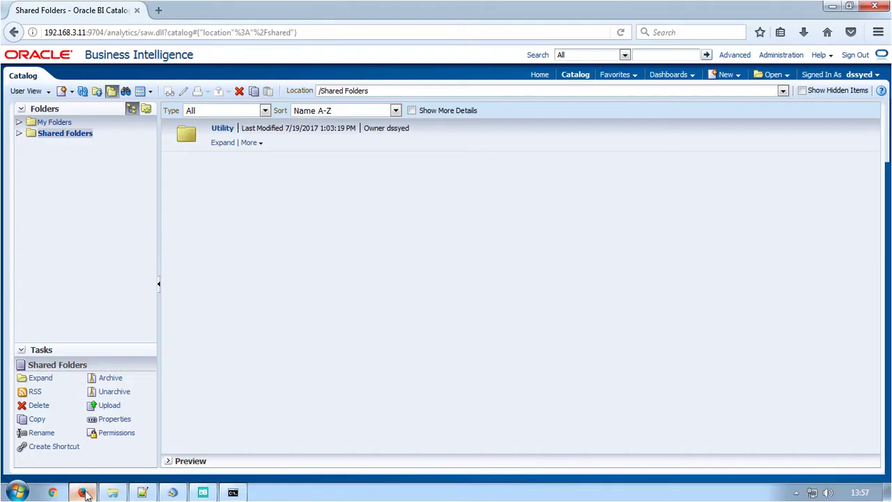
left_click(63, 134)
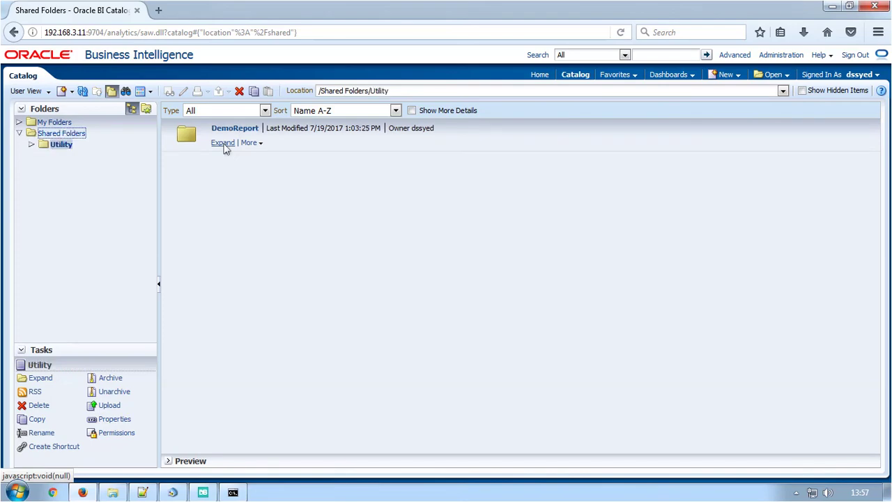
left_click(223, 143)
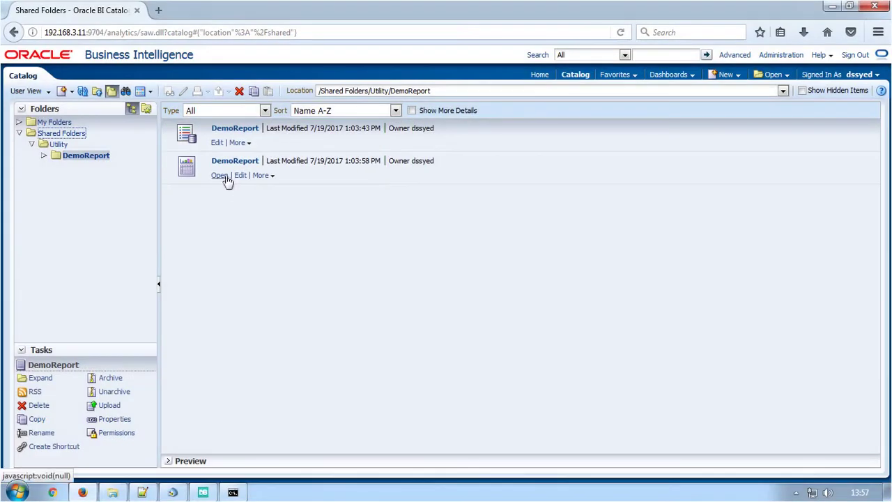
left_click(217, 175)
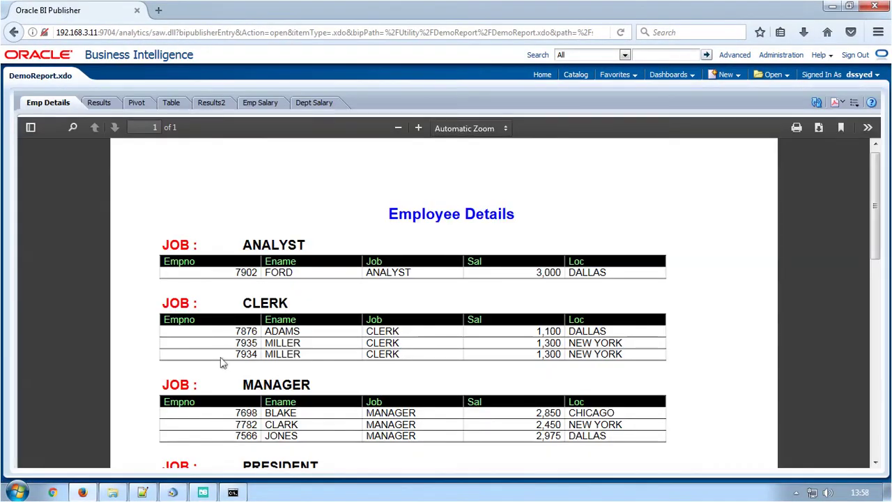
scroll(222, 362, "down", 4)
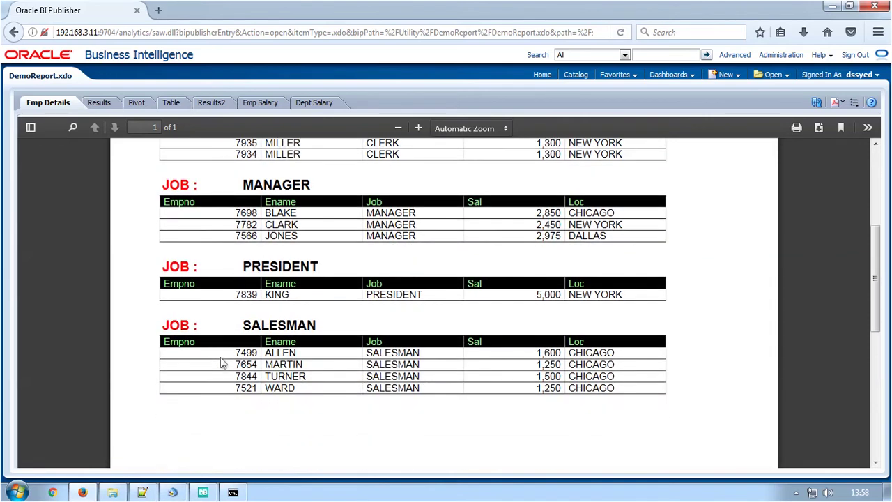
scroll(221, 363, "up", 4)
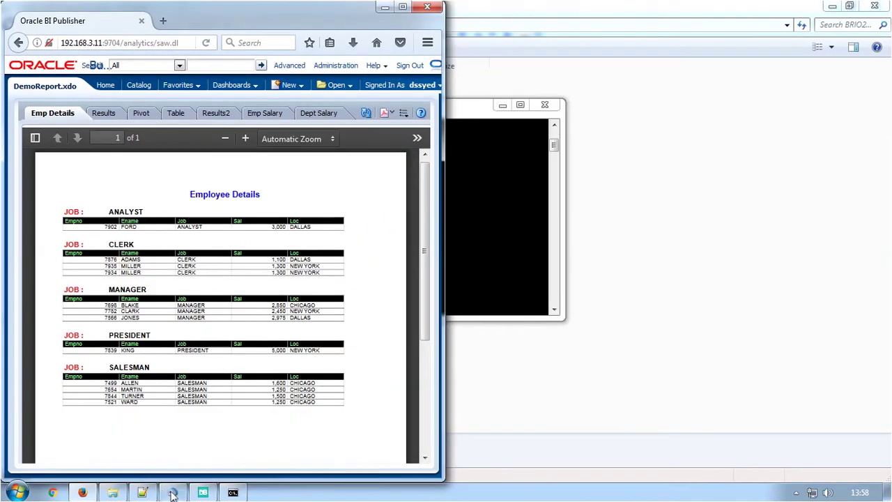
Snap Hyperion to the right half of the screen showing its Emp Details section
left_click(172, 492)
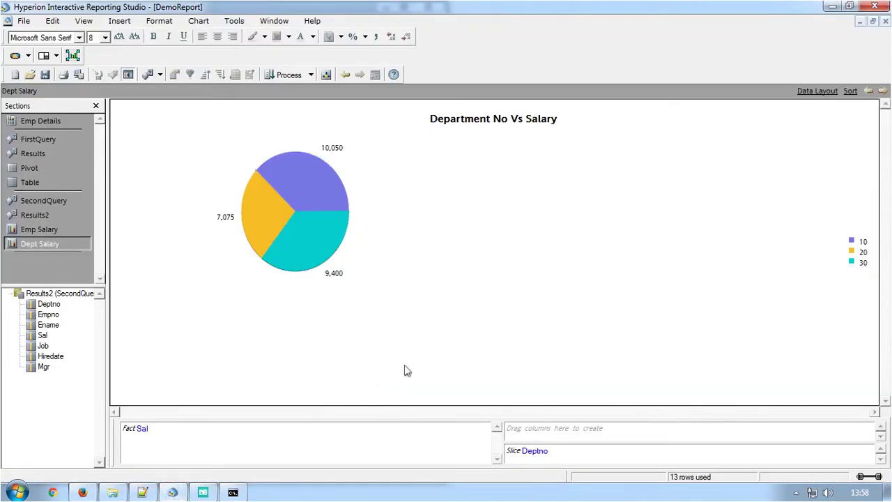
key("super+Right")
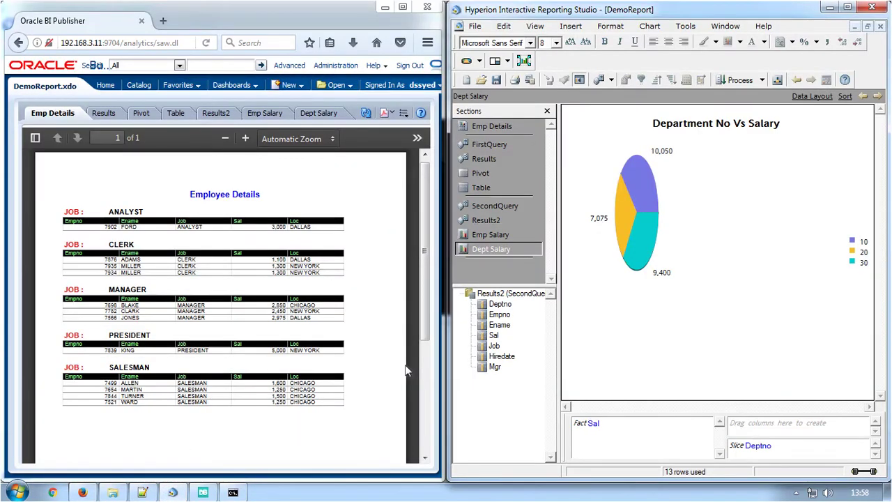
left_click(488, 126)
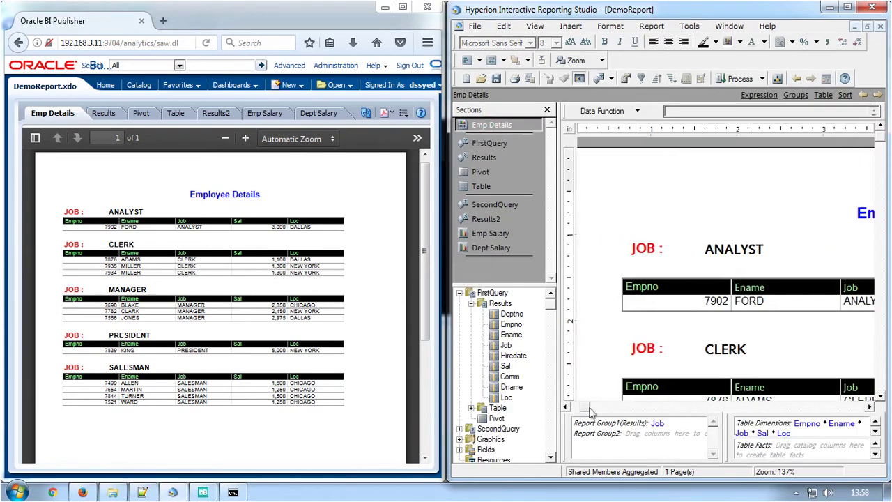
Scroll through Hyperion's Emp Details report, selecting the MANAGER table's Empno values
scroll(697, 279, "down", 3)
mouse_move(596, 411)
left_mouse_down()
mouse_move(720, 410)
mouse_move(606, 407)
left_mouse_up()
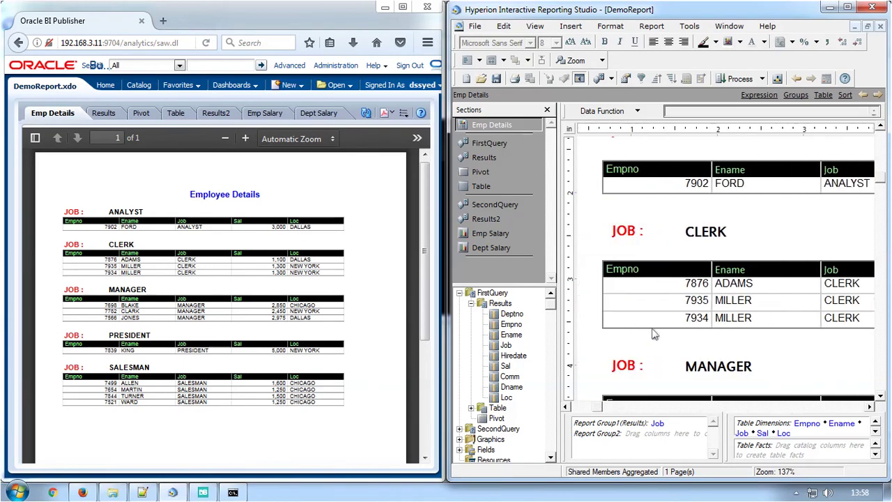
scroll(668, 300, "down", 3)
scroll(668, 300, "down", 6)
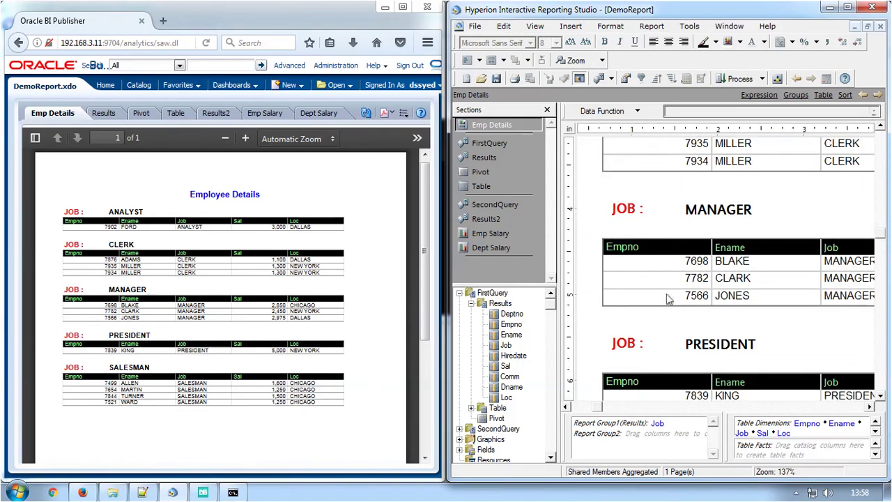
left_click(667, 299)
scroll(668, 300, "down", 4)
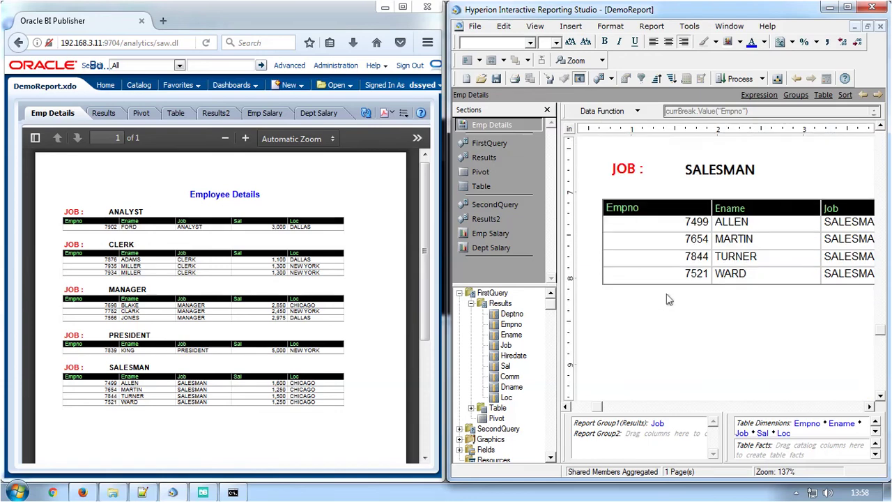
scroll(668, 300, "up", 15)
Show the Results section in both BI Publisher and Hyperion, then BI Publisher's Pivot tab
left_click(102, 114)
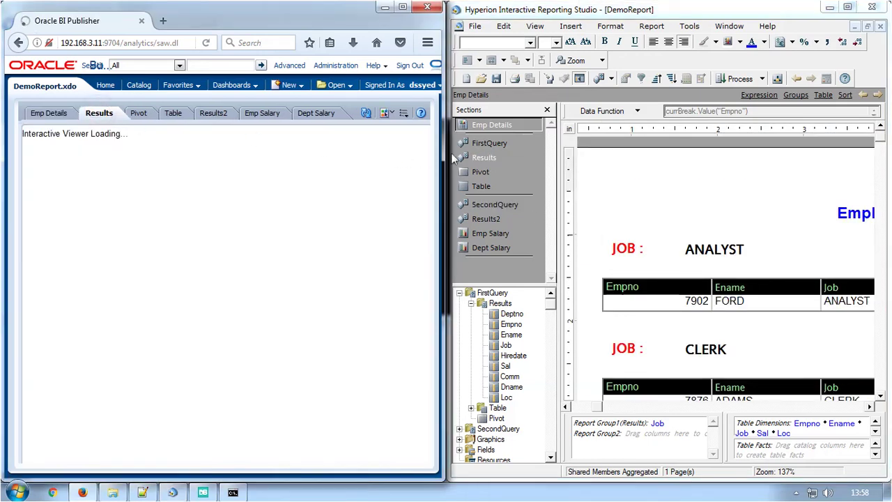
left_click(485, 157)
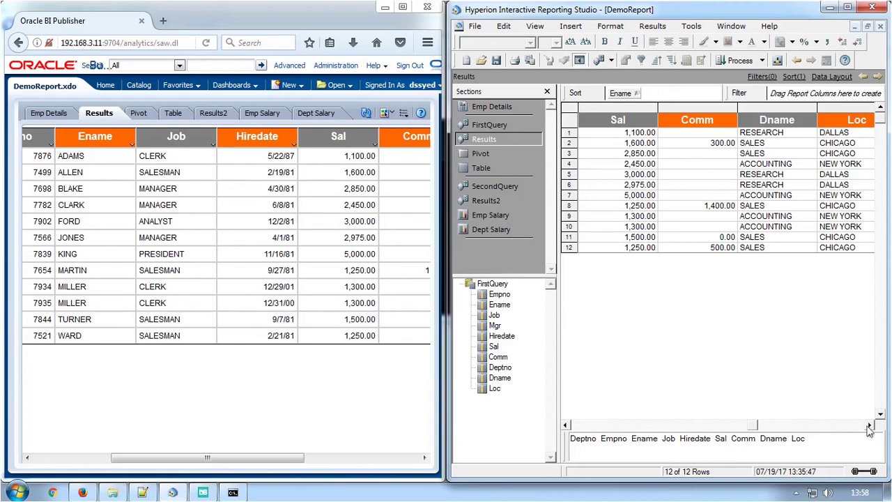
left_click(143, 118)
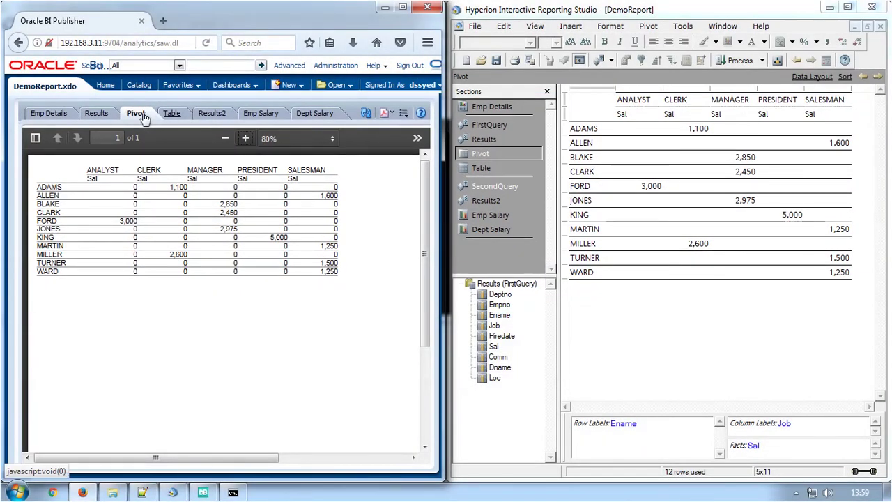
Show the four-salesman Table in both apps, scroll to Sal, Dname and Job, then open Results2
left_click(171, 113)
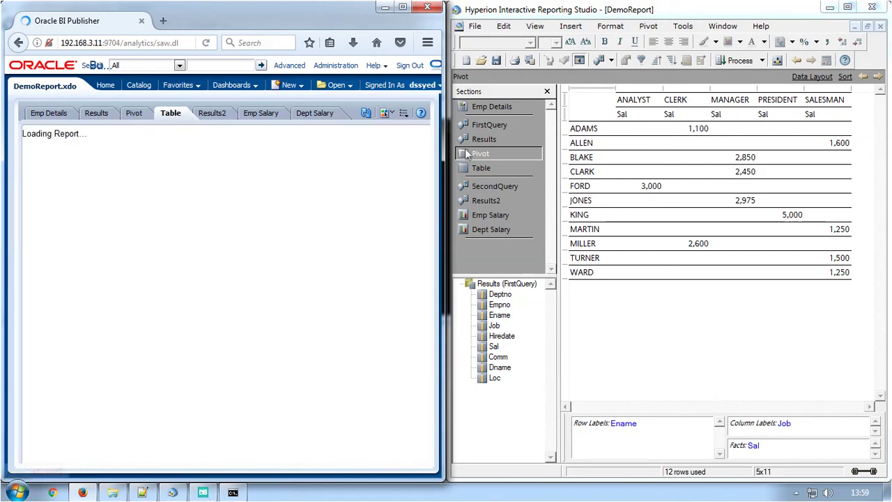
left_click(481, 168)
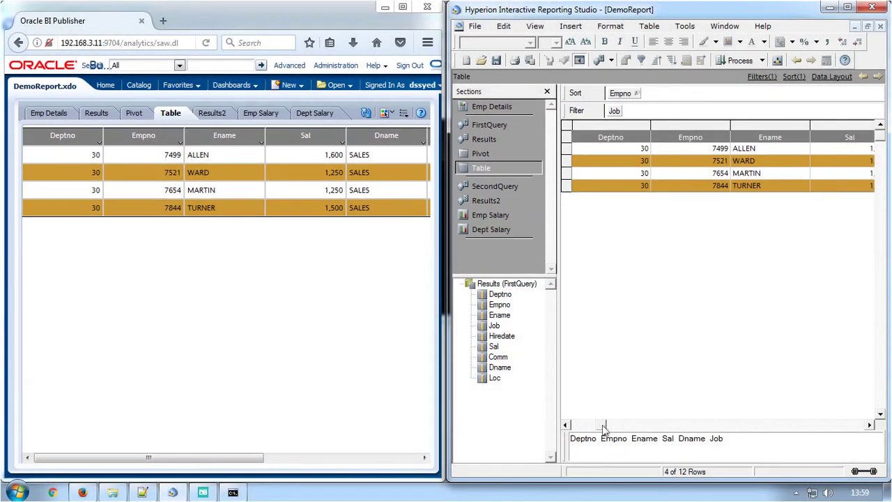
left_click(593, 424)
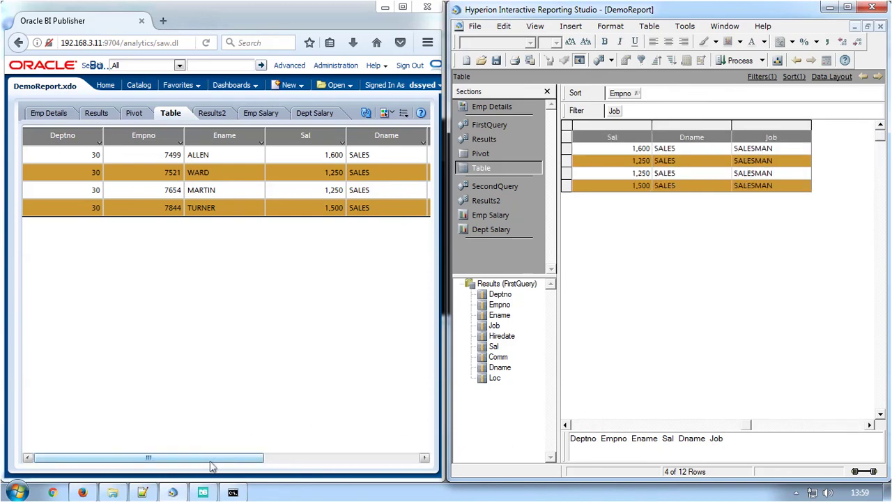
left_click_drag(213, 460, 149, 462)
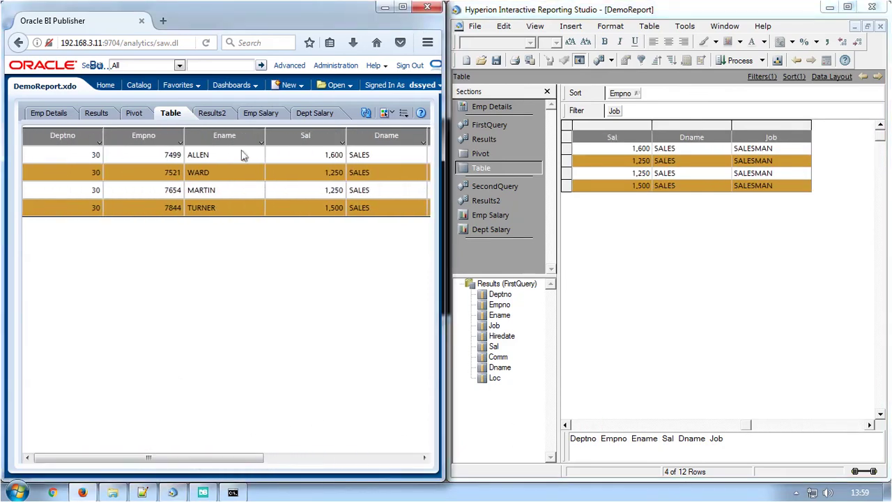
left_click(210, 113)
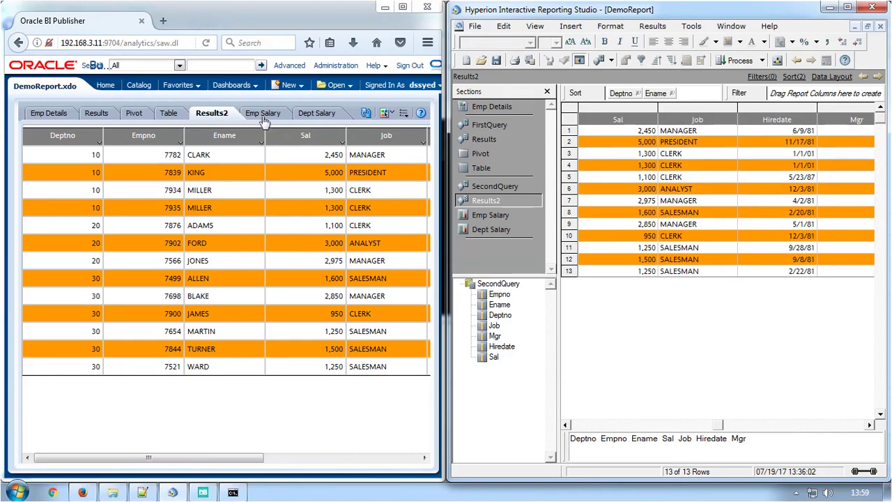
Display the Emp Salary chart in both BI Publisher and Hyperion to compare them
left_click(263, 119)
left_click(490, 215)
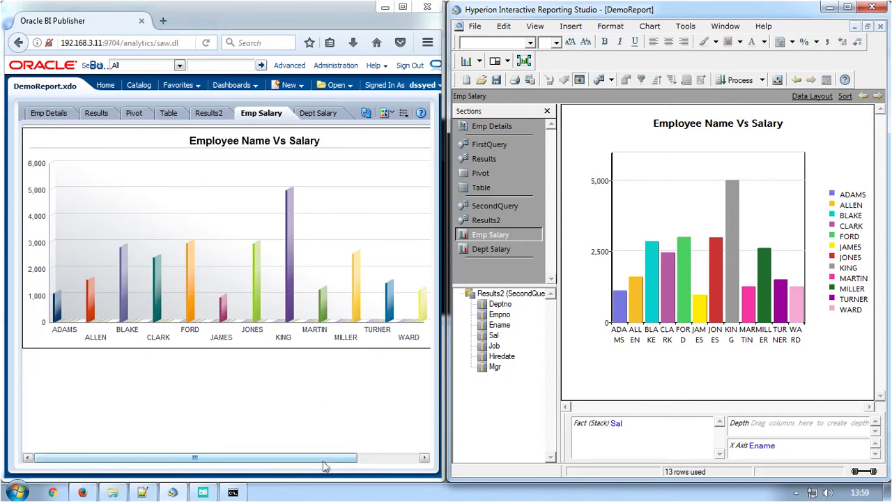
left_click_drag(334, 464, 399, 462)
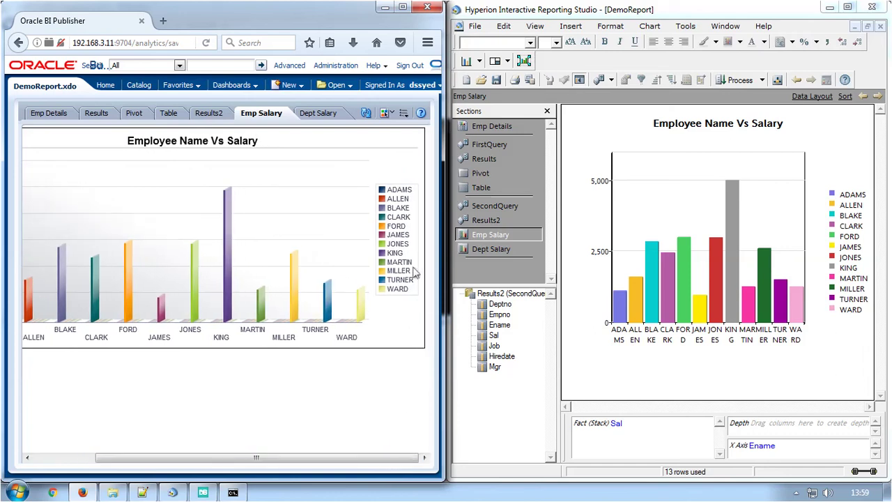
Compare the Dept Salary pies (10.05K, 9,400, 7,075), then maximize the BI Publisher window
left_click(484, 249)
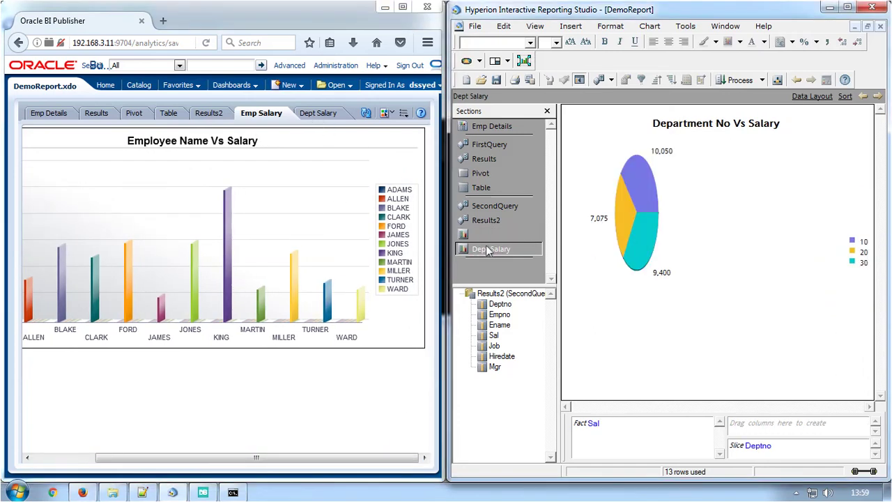
left_click(330, 115)
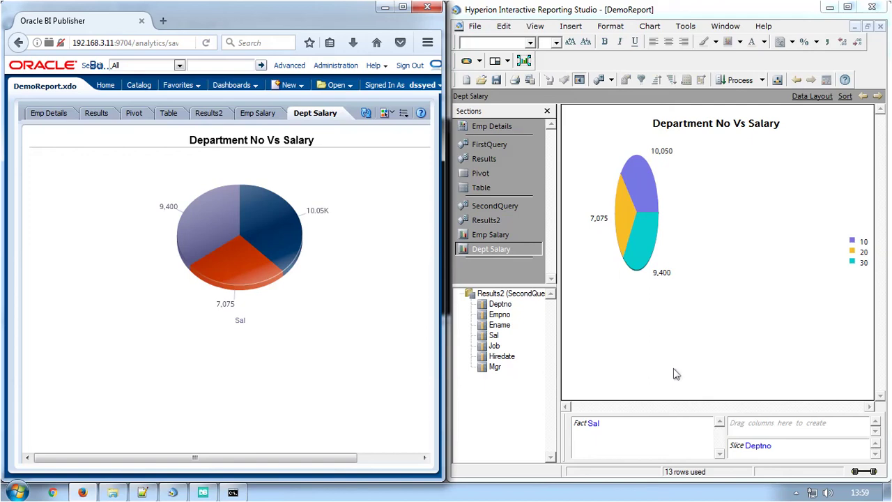
double_click(414, 22)
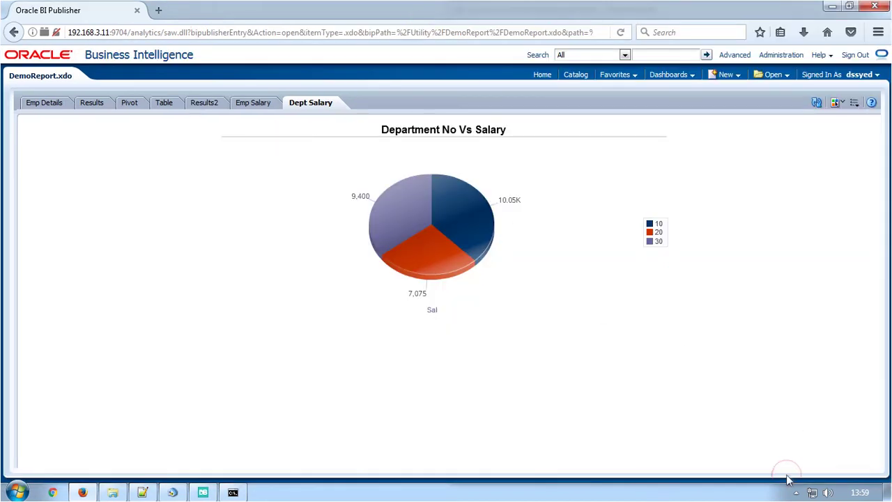